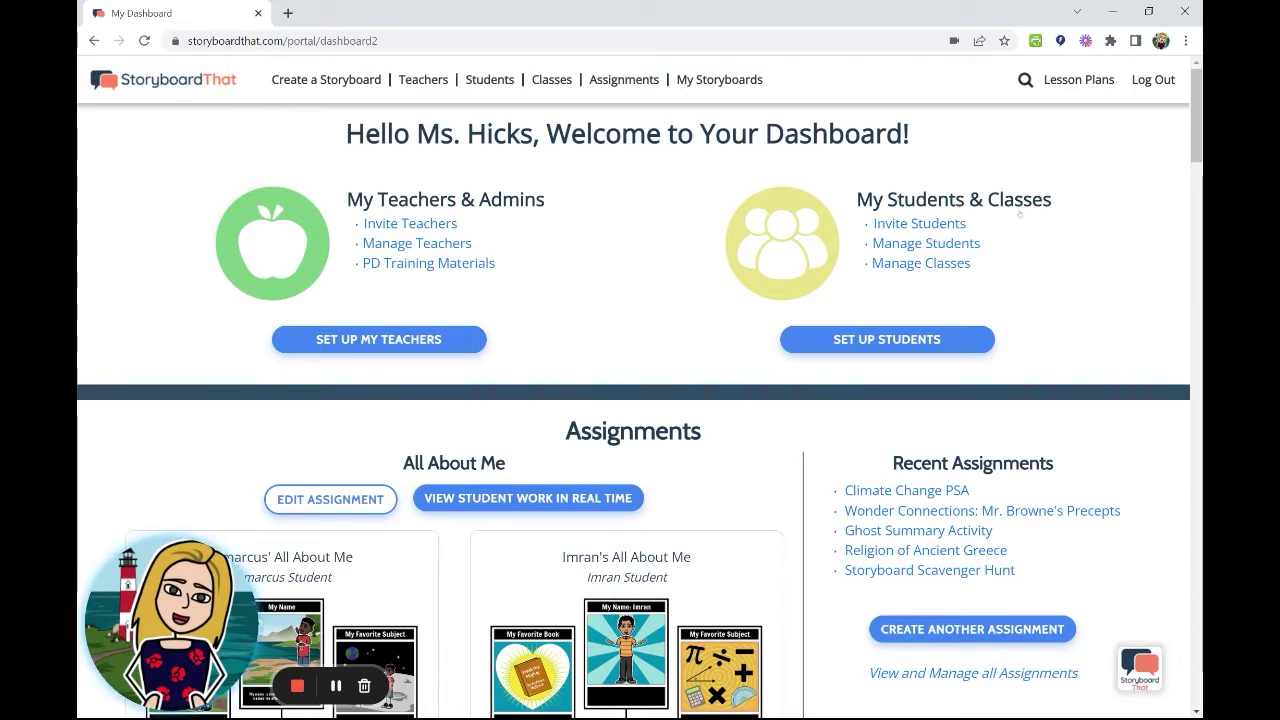
- Open the Manage Students page and sort the student list by student name in ascending order
left_click(912, 244)
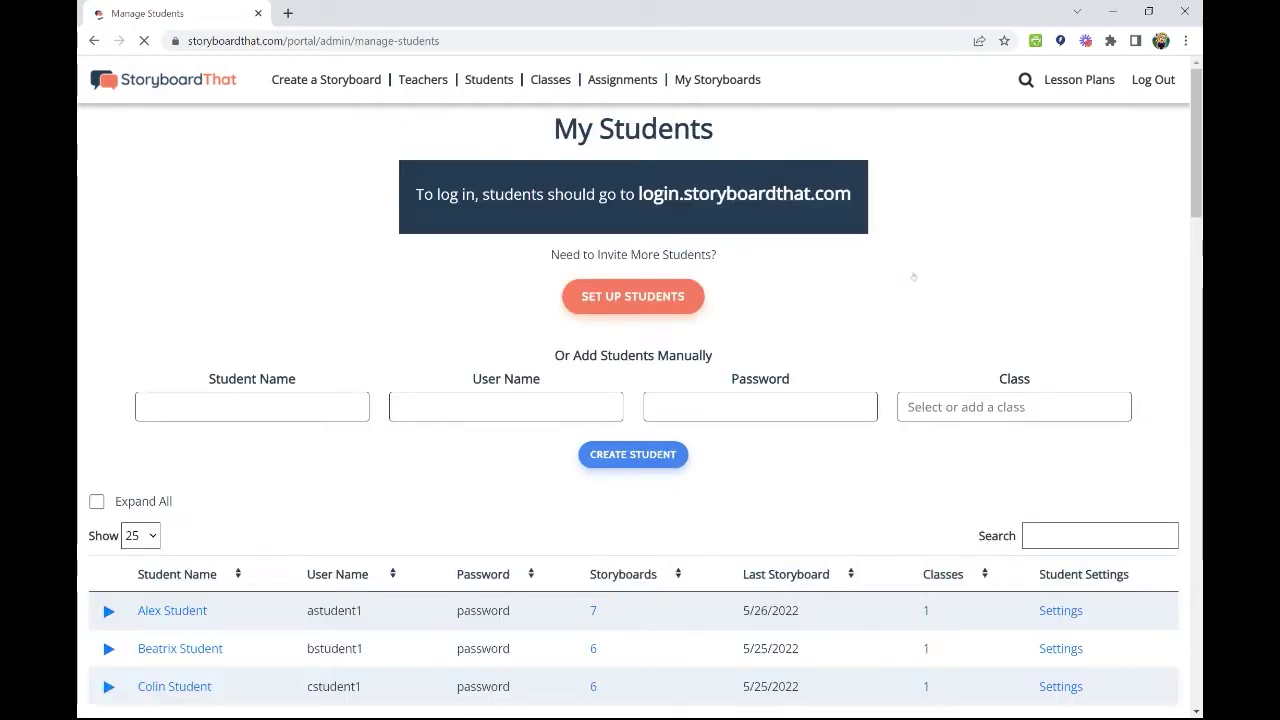
scroll(914, 283, "down", 2)
scroll(917, 284, "down", 3)
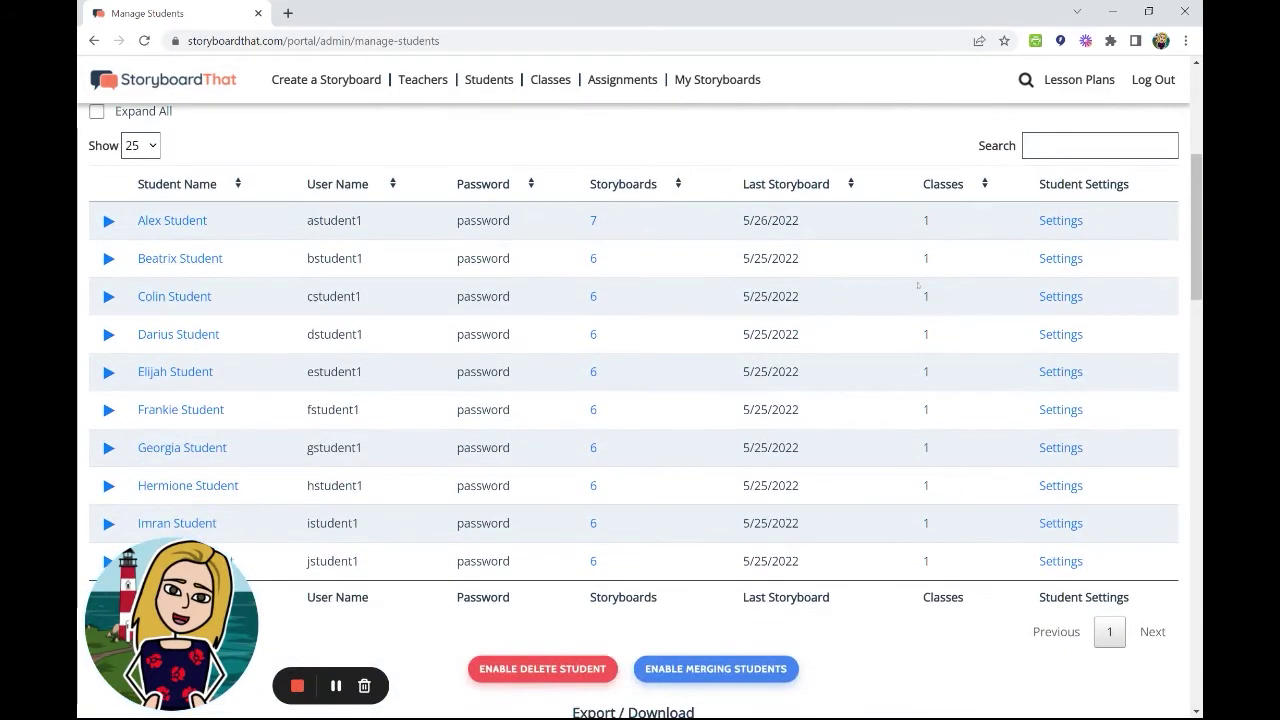
scroll(917, 285, "down", 1)
scroll(849, 313, "up", 1)
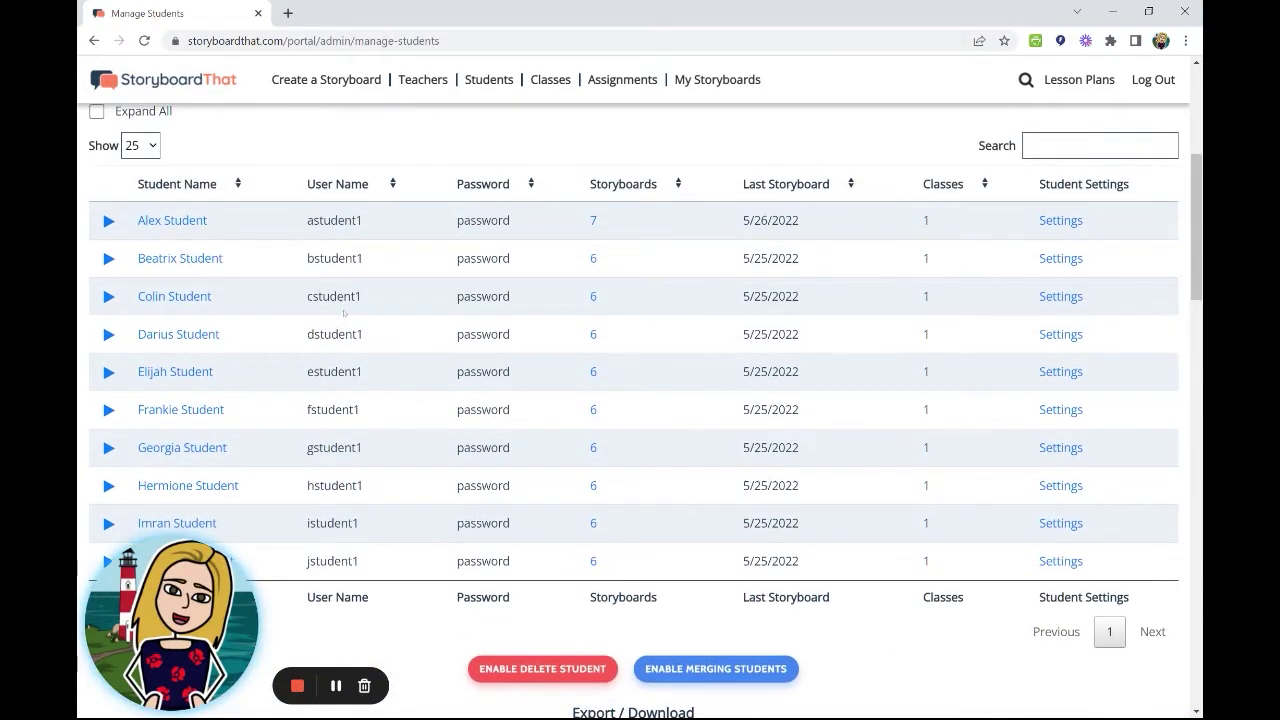
left_click(238, 185)
left_click(238, 185)
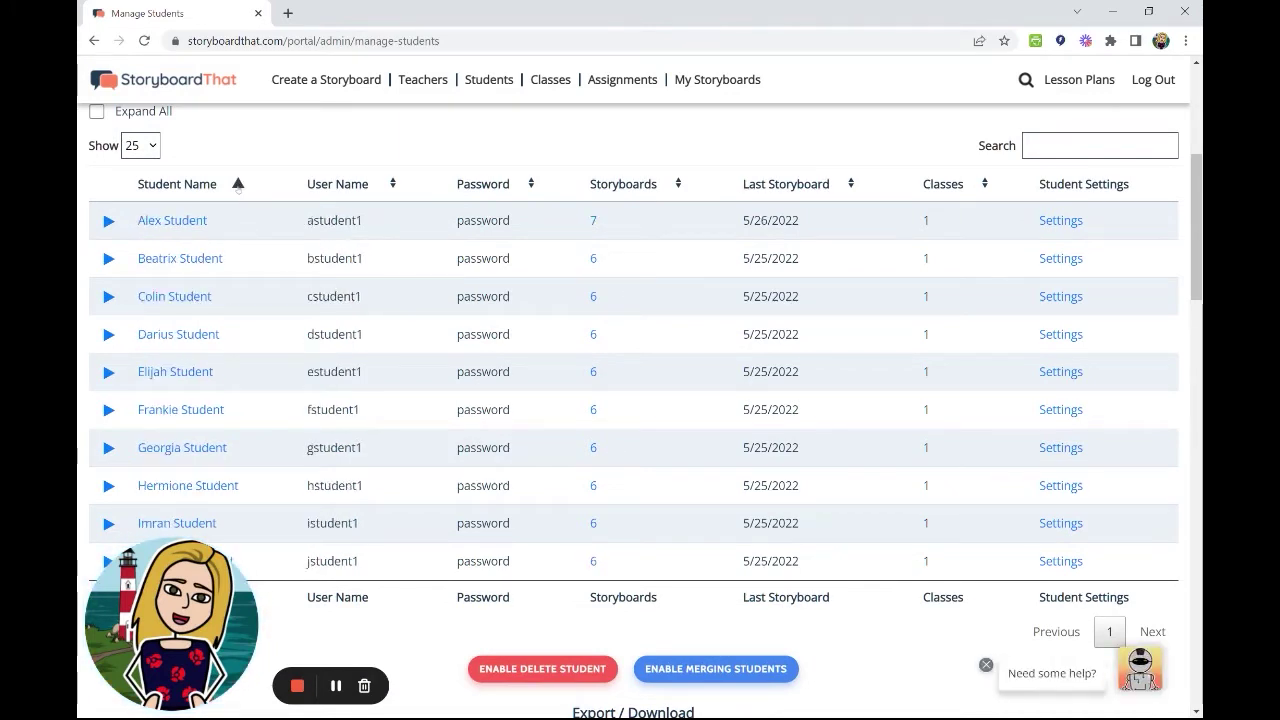
- Open the first listed student's storyboards and look through the projects on the page
left_click(167, 223)
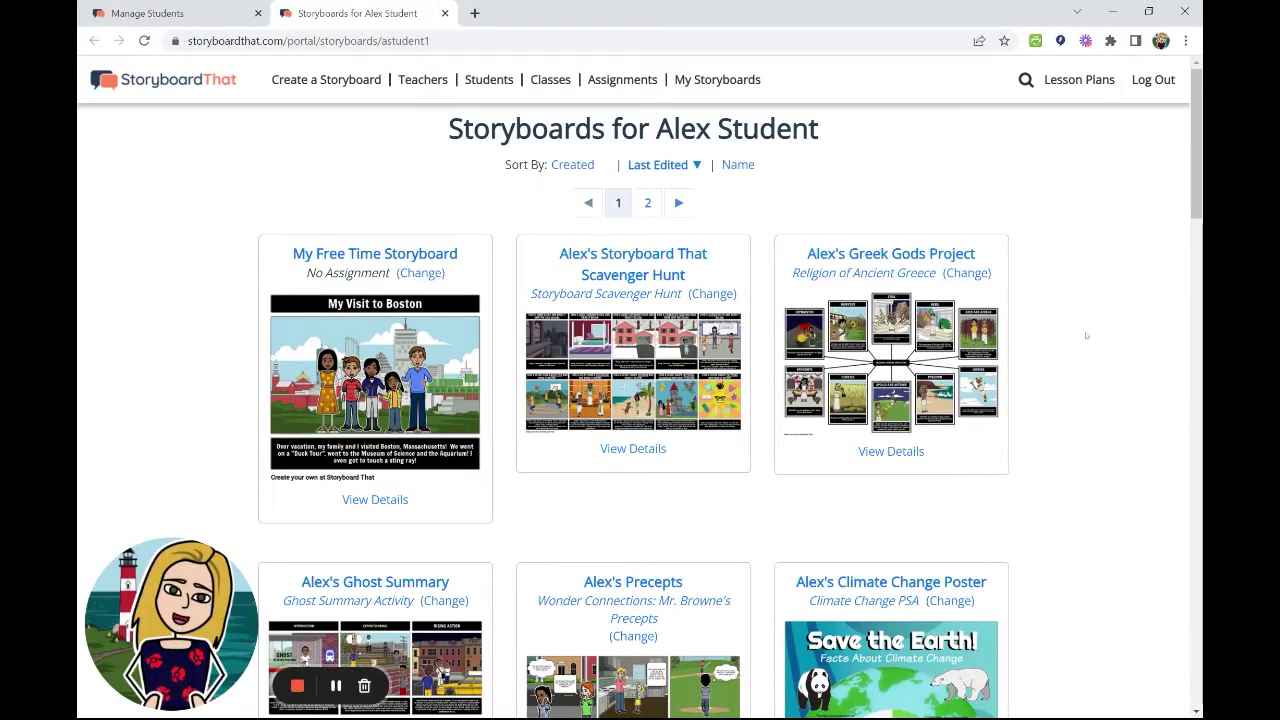
scroll(1083, 391, "down", 3)
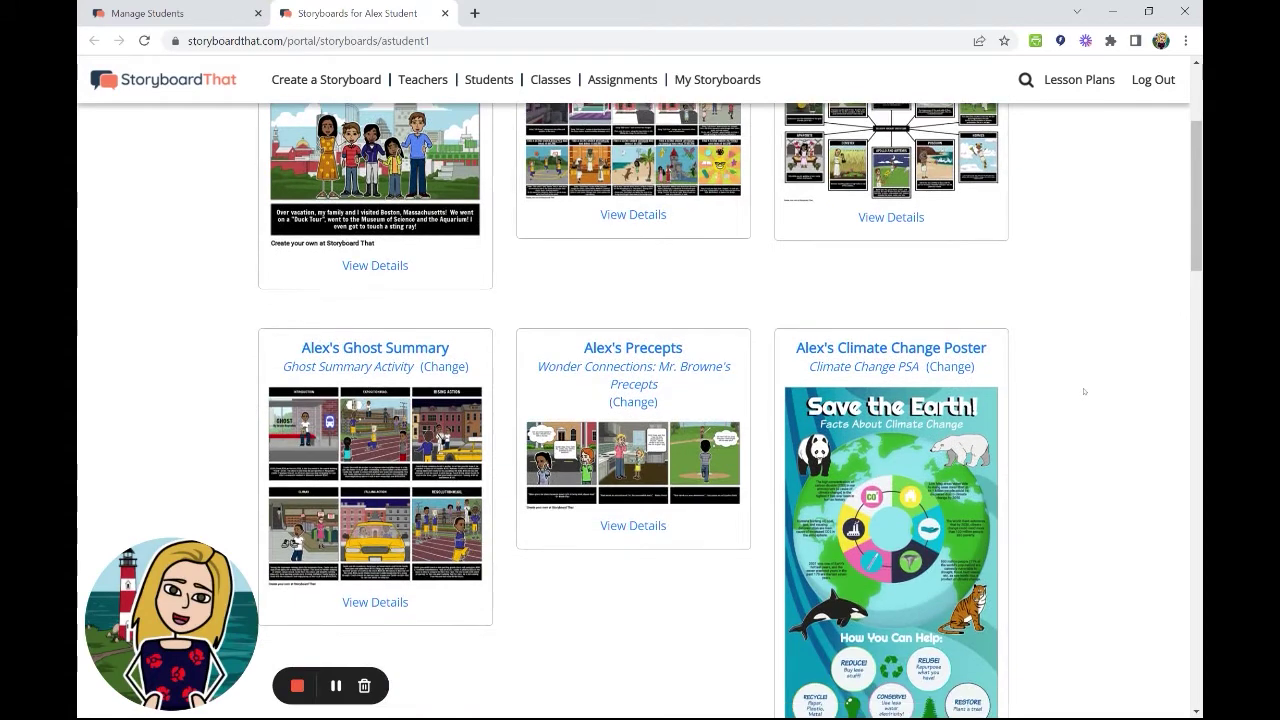
scroll(1083, 391, "down", 1)
scroll(1083, 391, "up", 4)
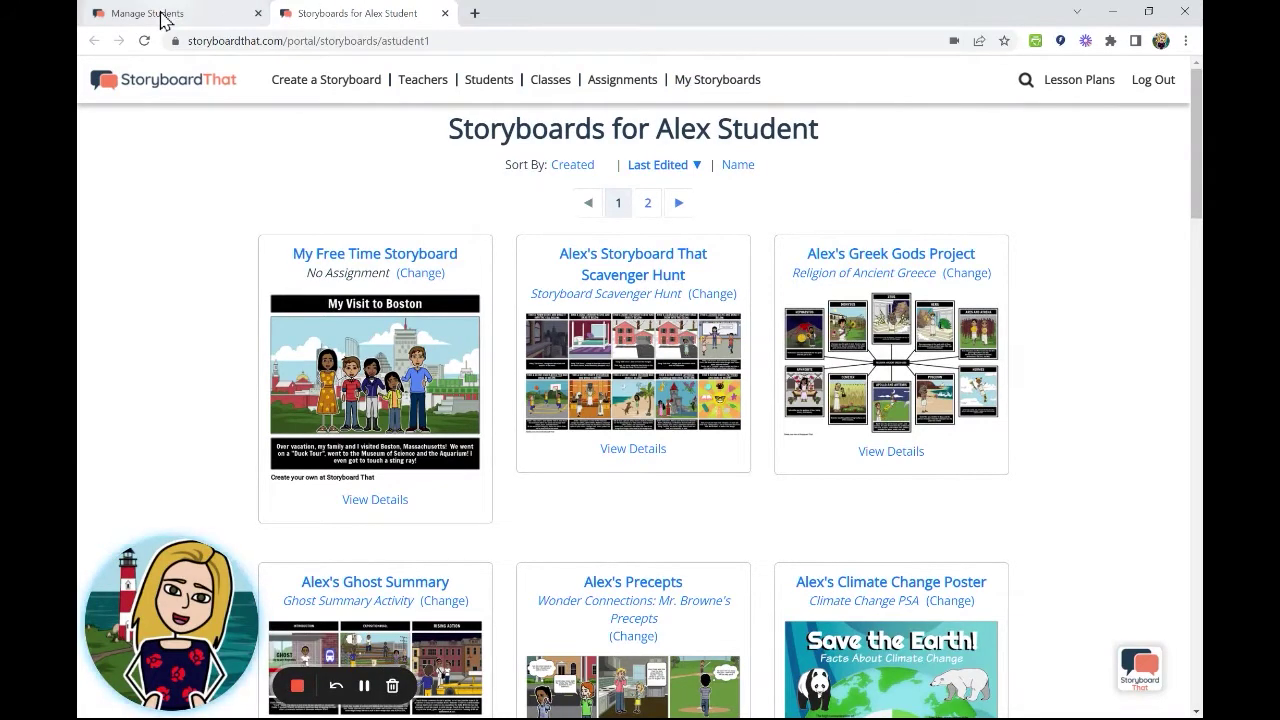
- Return to the student list, review the first student's settings, and close them without changes
left_click(160, 20)
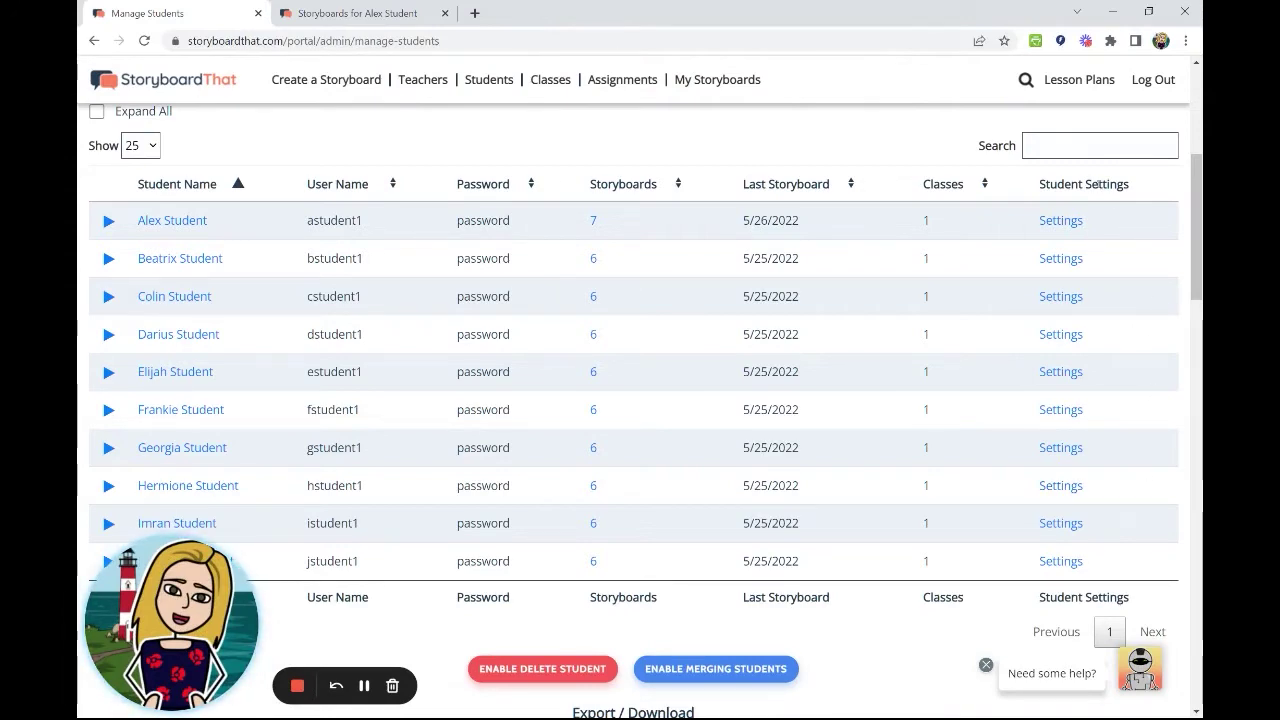
left_click(1062, 221)
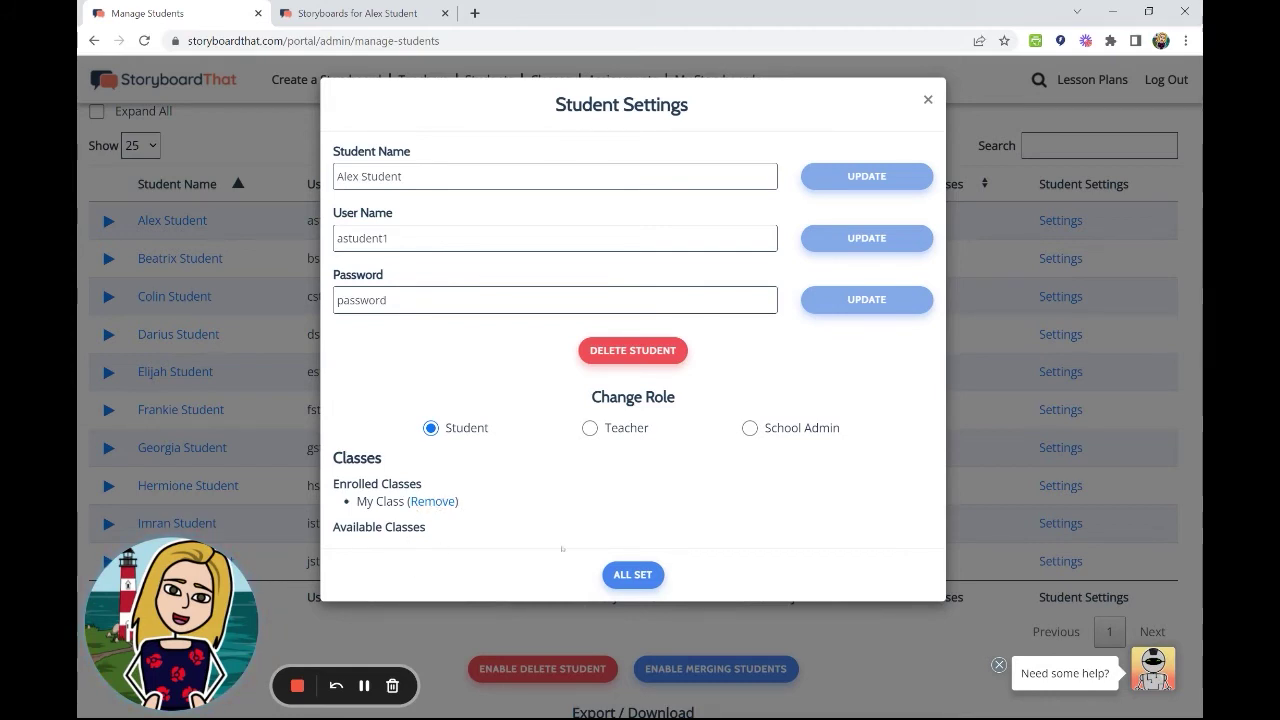
left_click(648, 578)
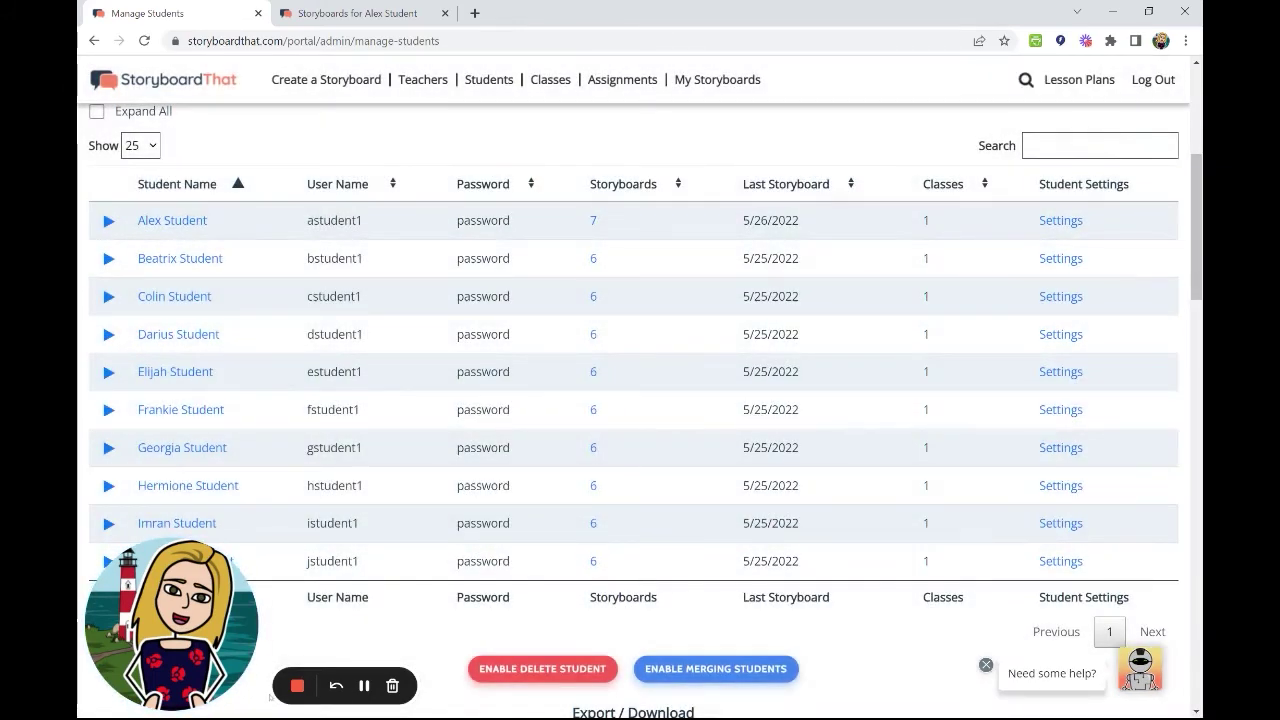
- Review the export options below the student list and enable student deletion for the list
scroll(873, 679, "down", 3)
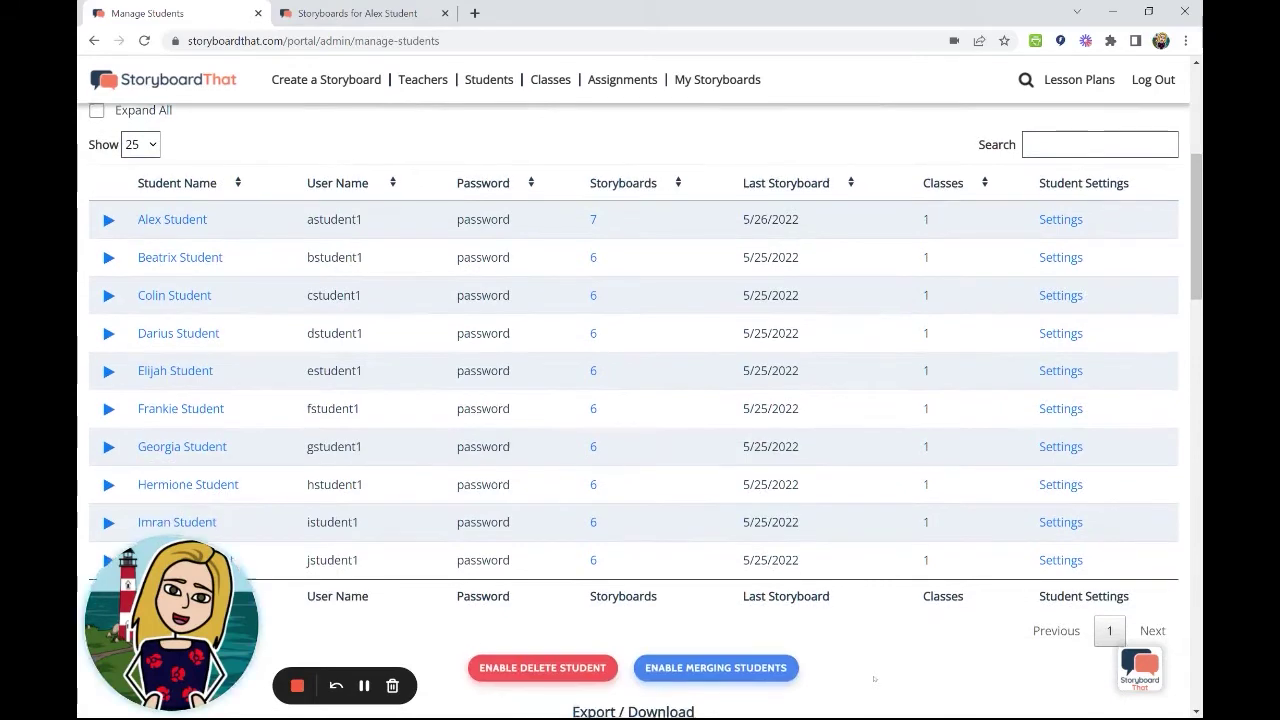
scroll(873, 679, "down", 1)
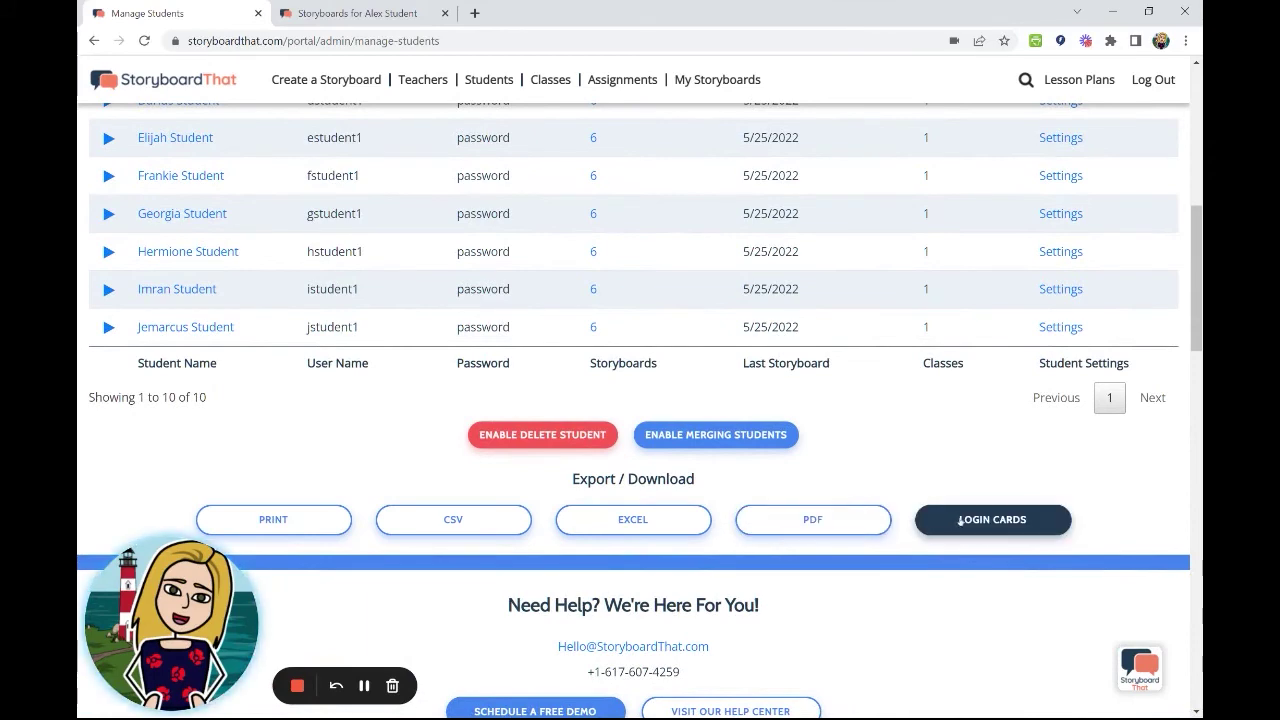
scroll(924, 630, "up", 1)
scroll(924, 630, "up", 1)
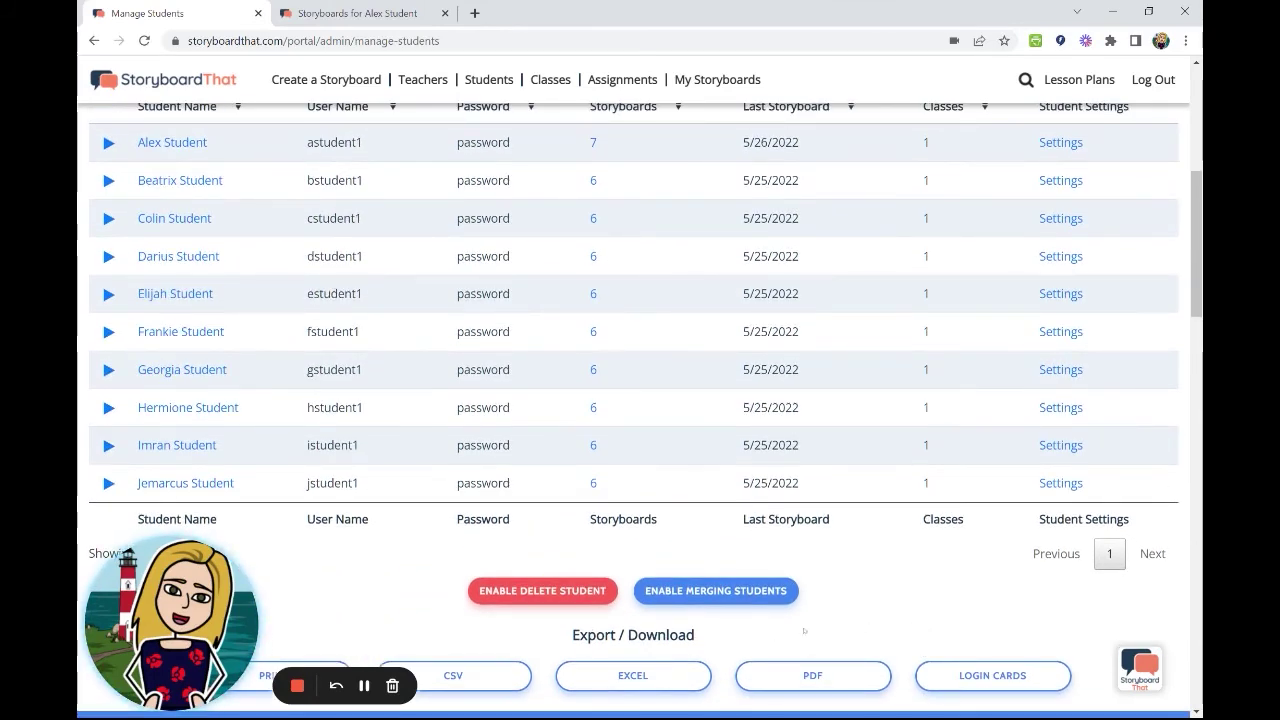
left_click(543, 591)
scroll(810, 603, "up", 1)
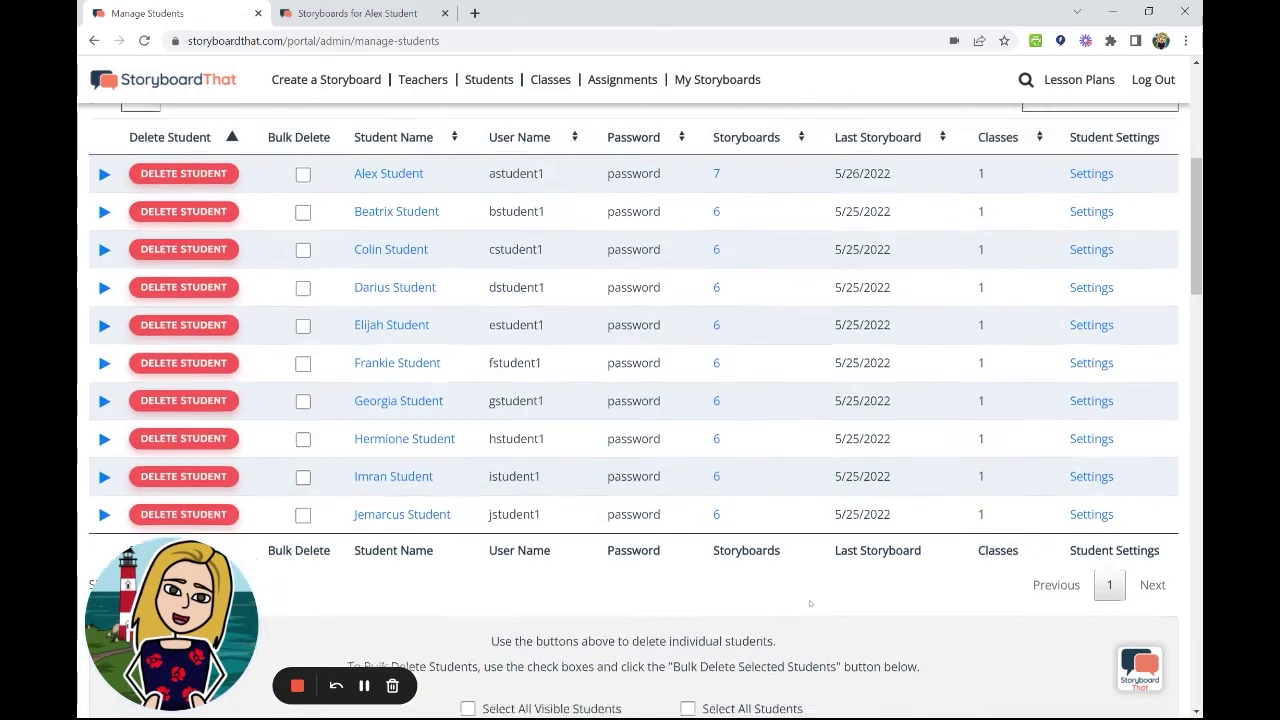
scroll(810, 603, "up", 1)
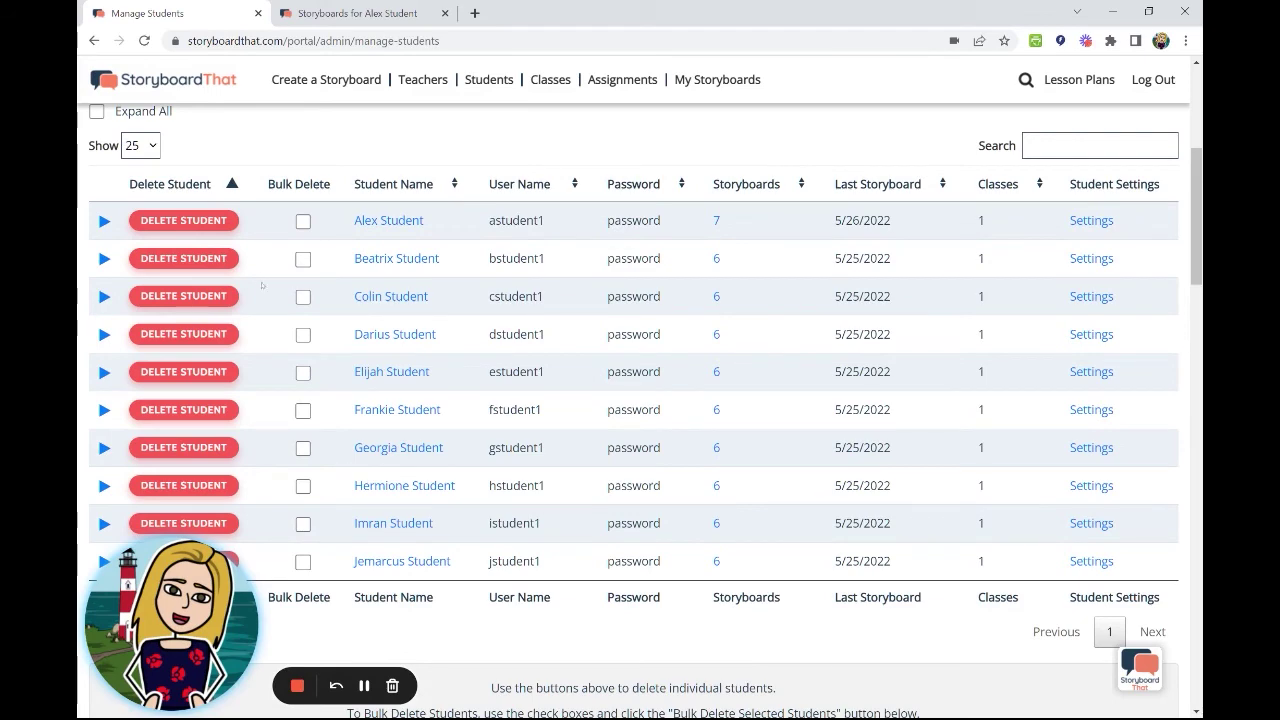
- Select all students for bulk deletion, request deleting them, and decline the deletion
scroll(800, 564, "down", 2)
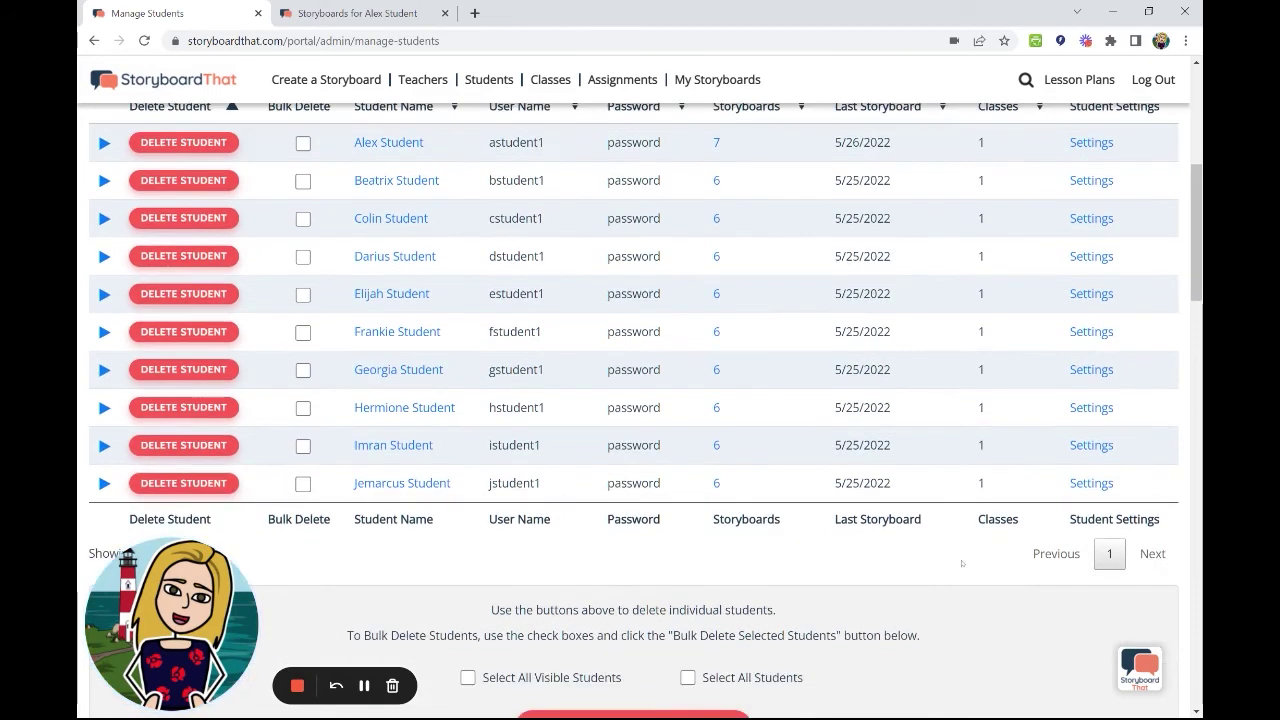
left_click(687, 599)
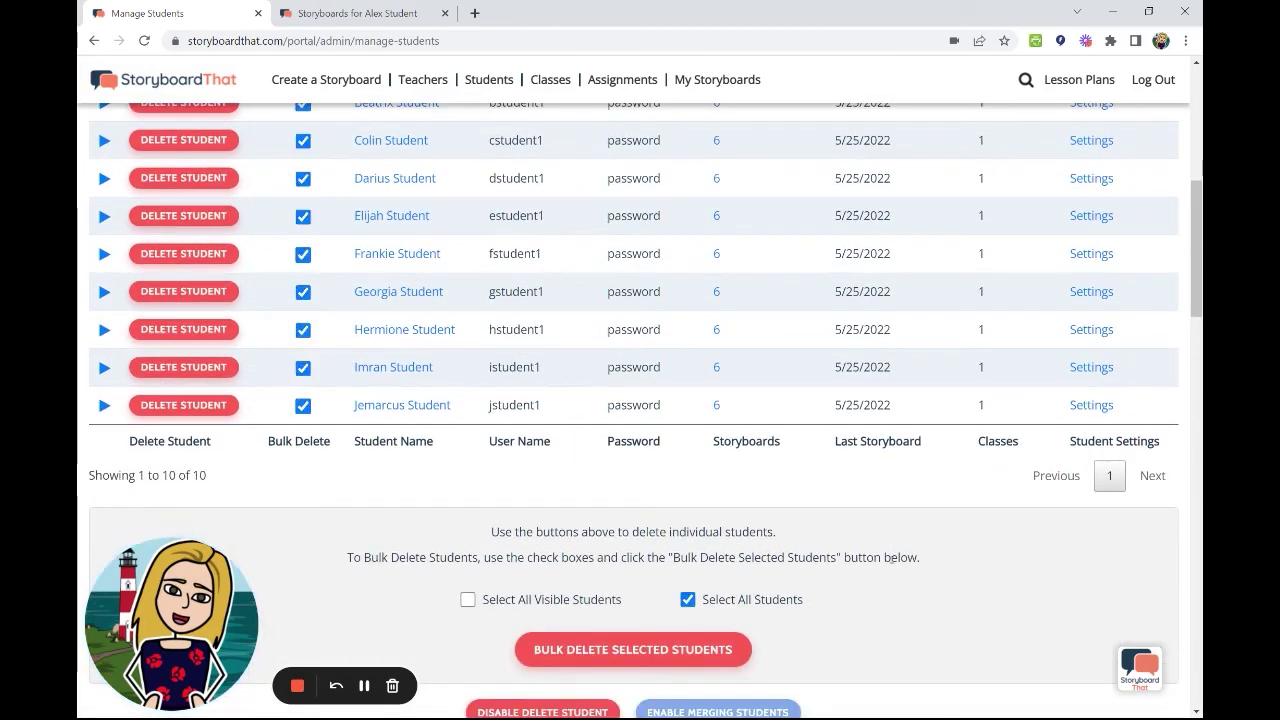
scroll(891, 560, "up", 1)
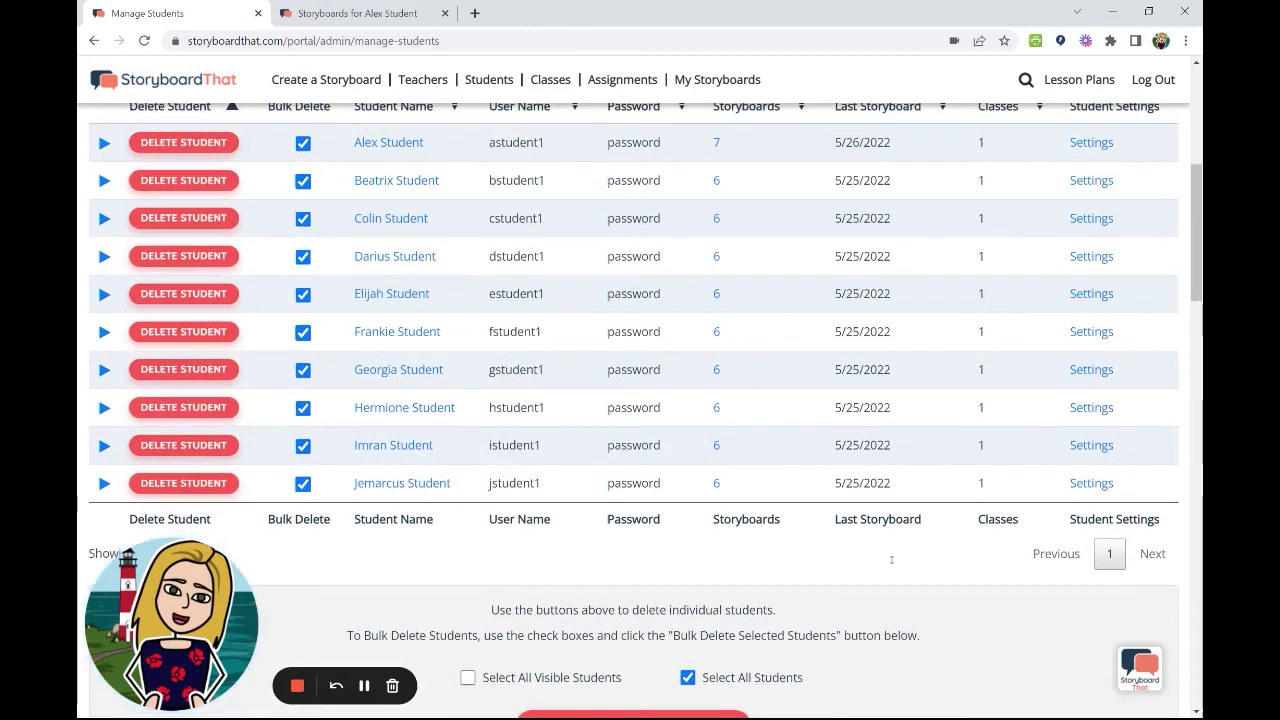
scroll(891, 560, "down", 1)
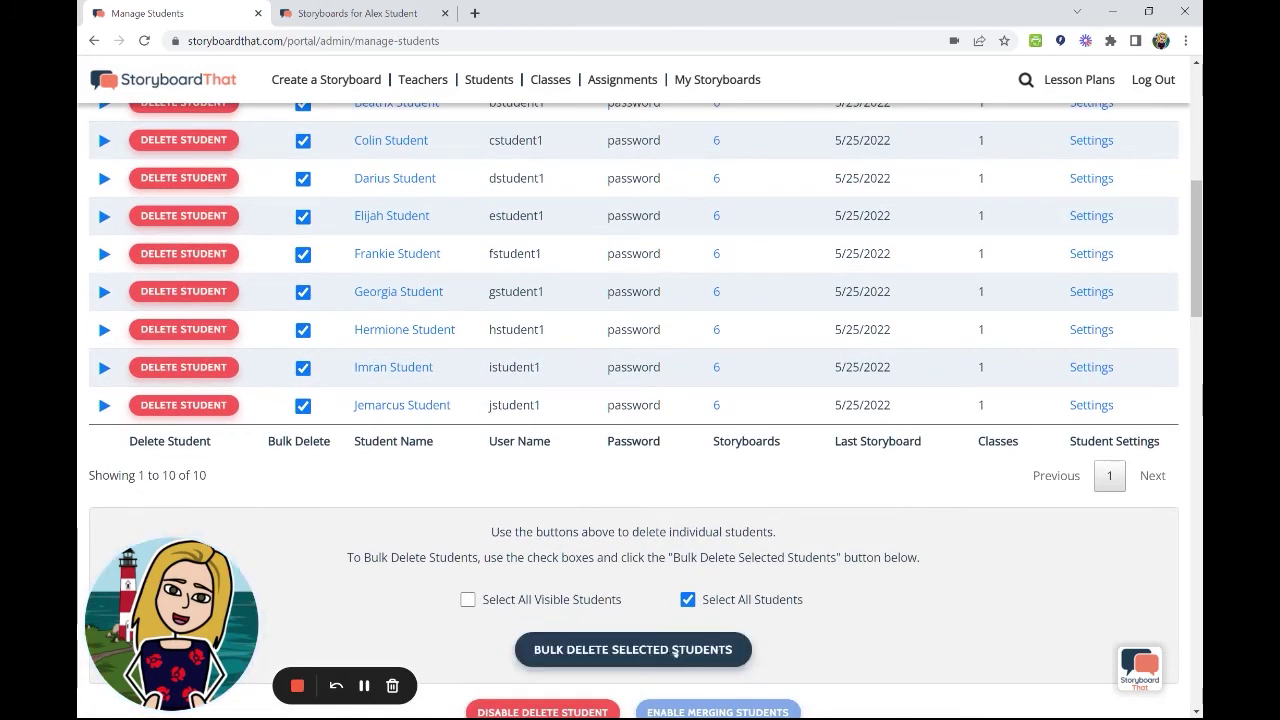
left_click(640, 650)
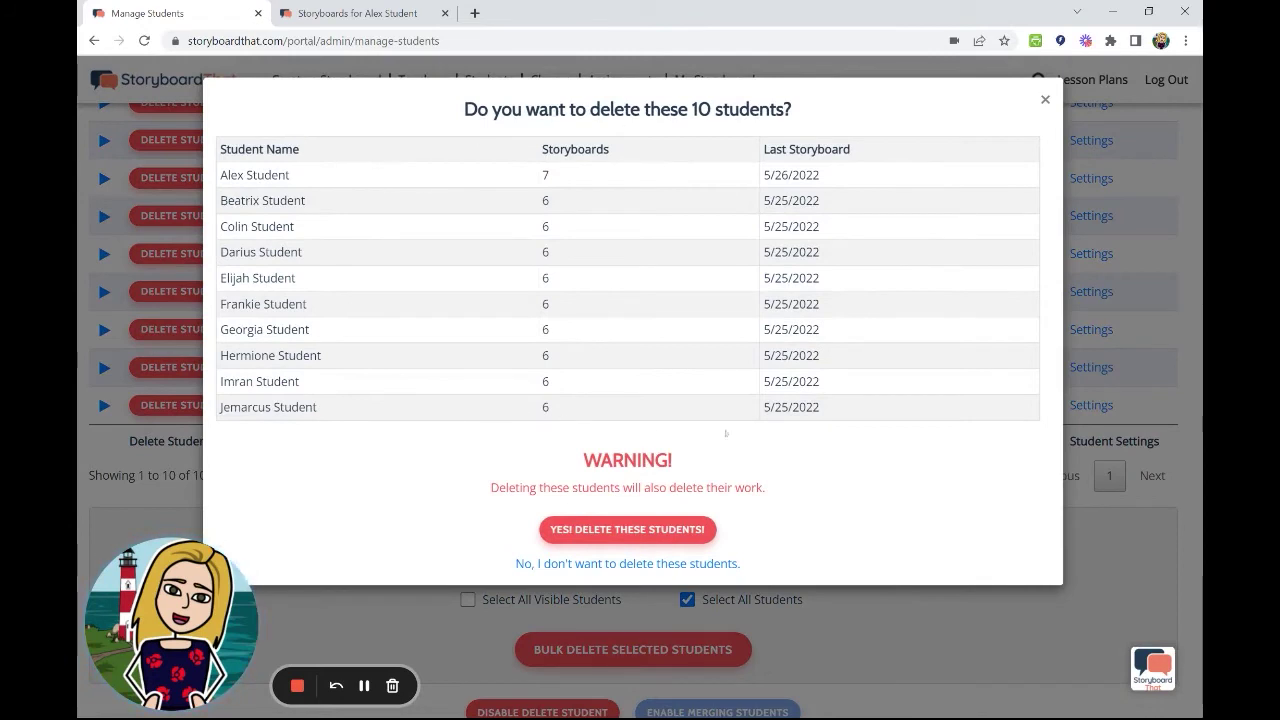
left_click(651, 565)
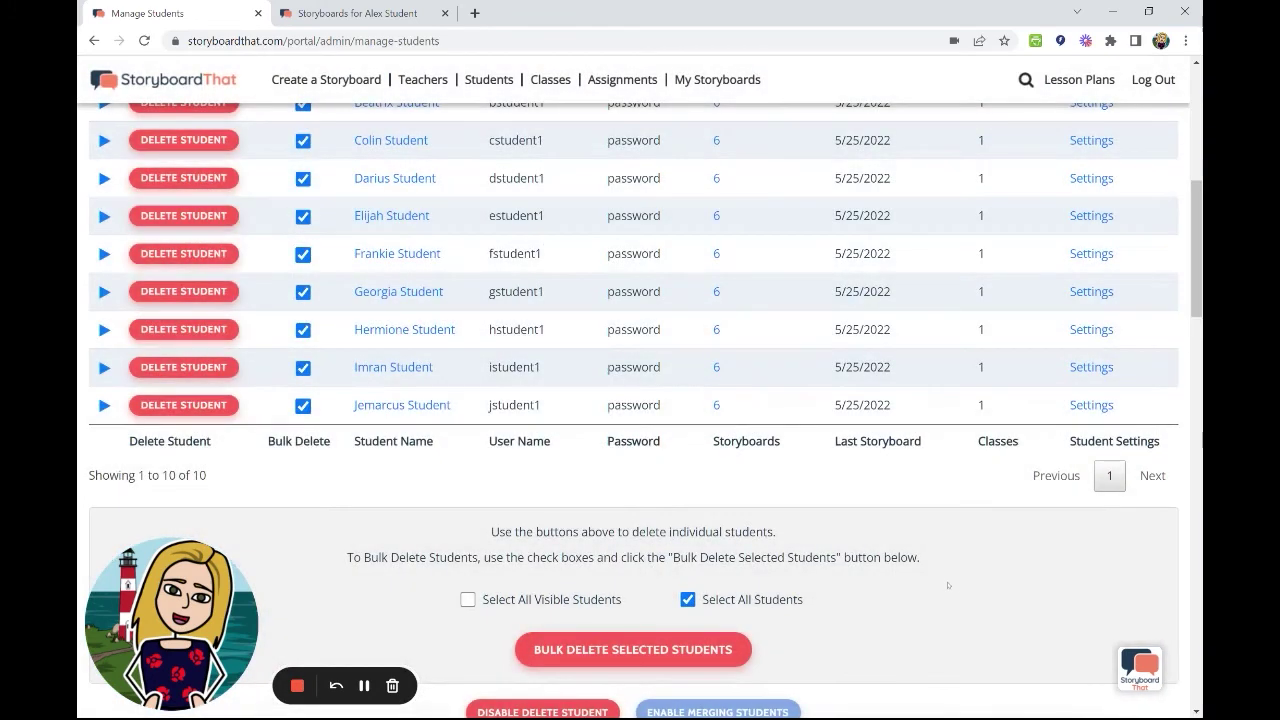
- Look over the fields for adding students manually and return to the dashboard
scroll(956, 586, "up", 8)
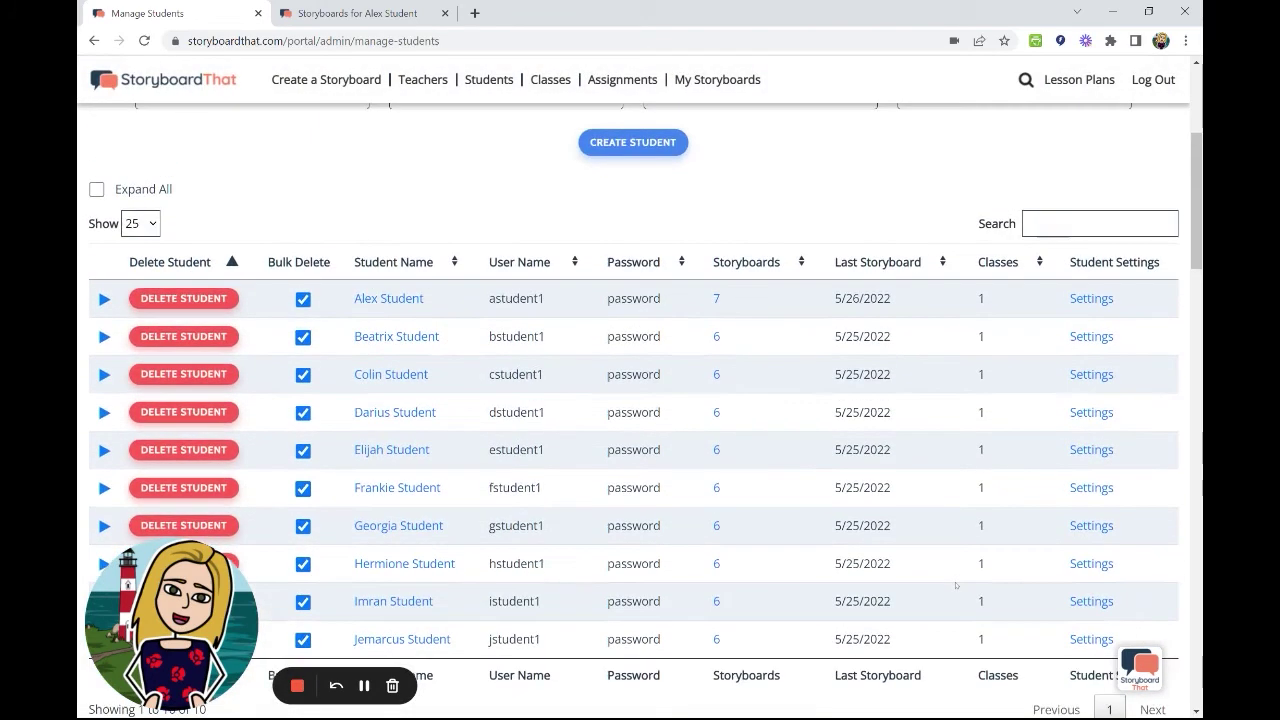
scroll(956, 588, "down", 1)
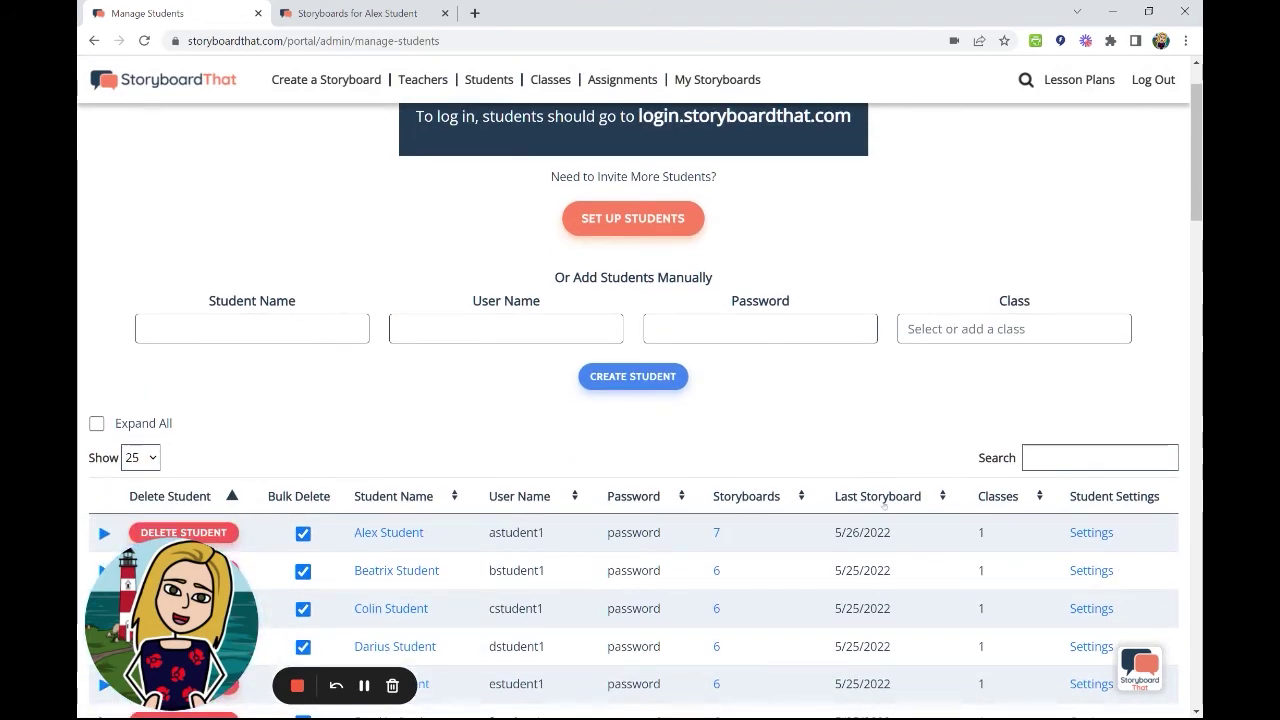
left_click(213, 86)
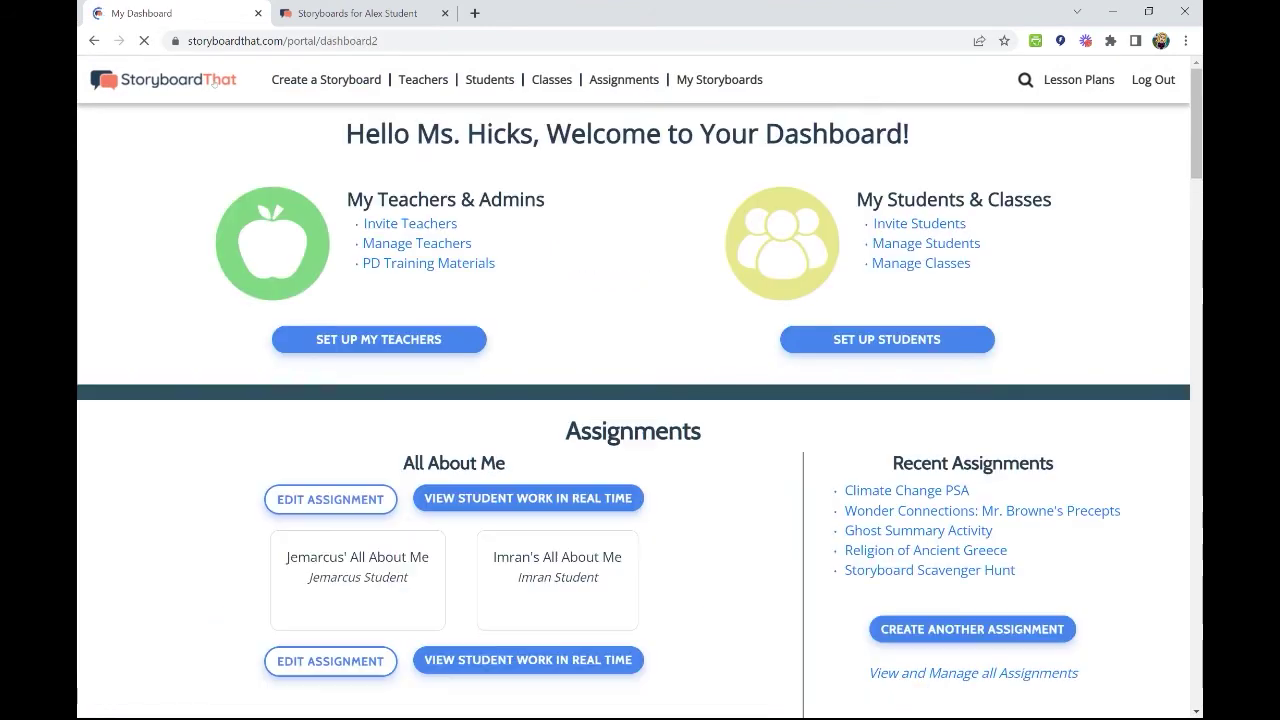